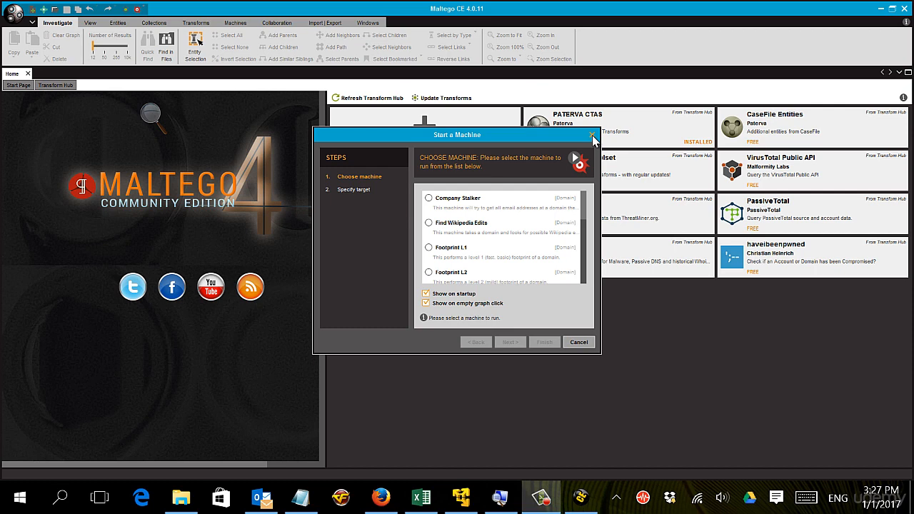
Step: Dismiss the Start a Machine wizard and install The Movie Database transforms from the Transform Hub
click(592, 136)
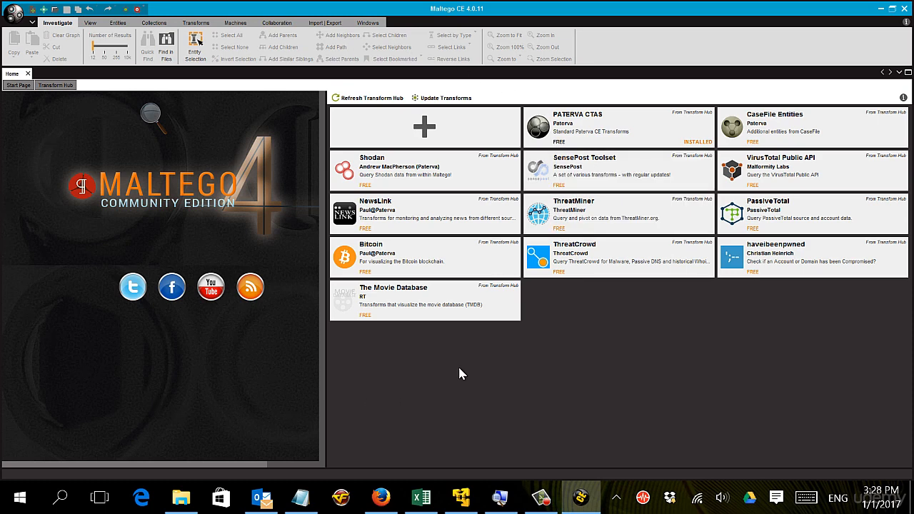
mouse_move(361, 249)
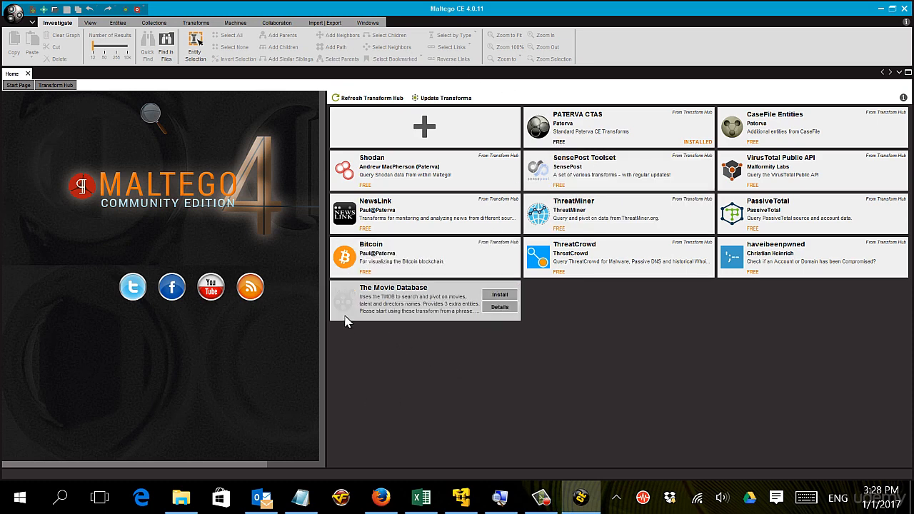
mouse_move(581, 182)
mouse_move(582, 225)
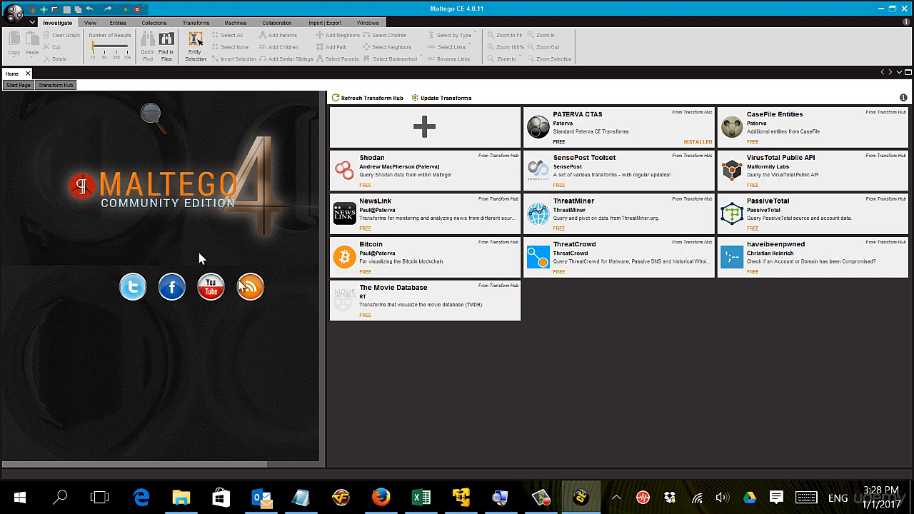
mouse_move(412, 299)
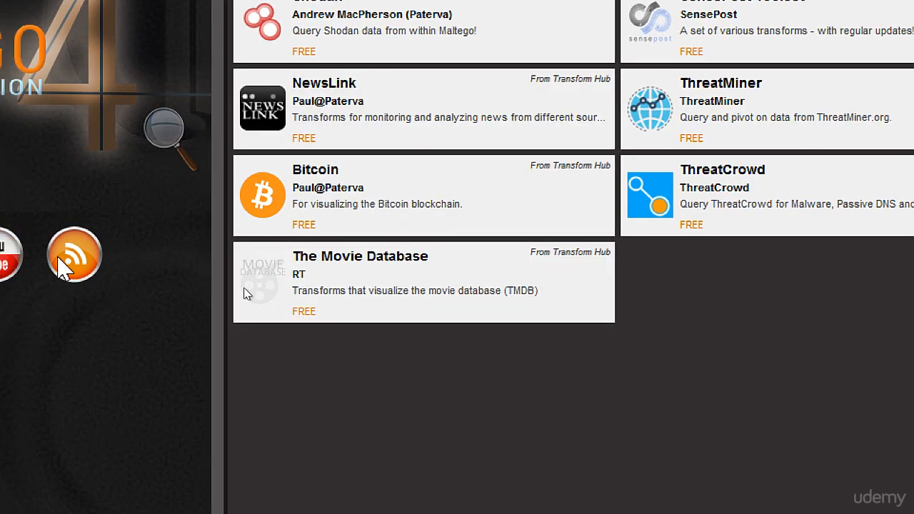
mouse_move(351, 289)
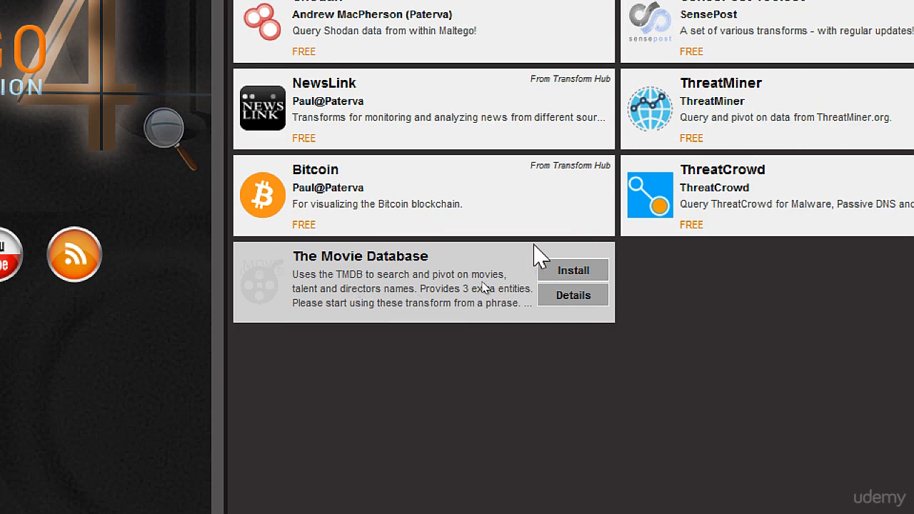
click(575, 271)
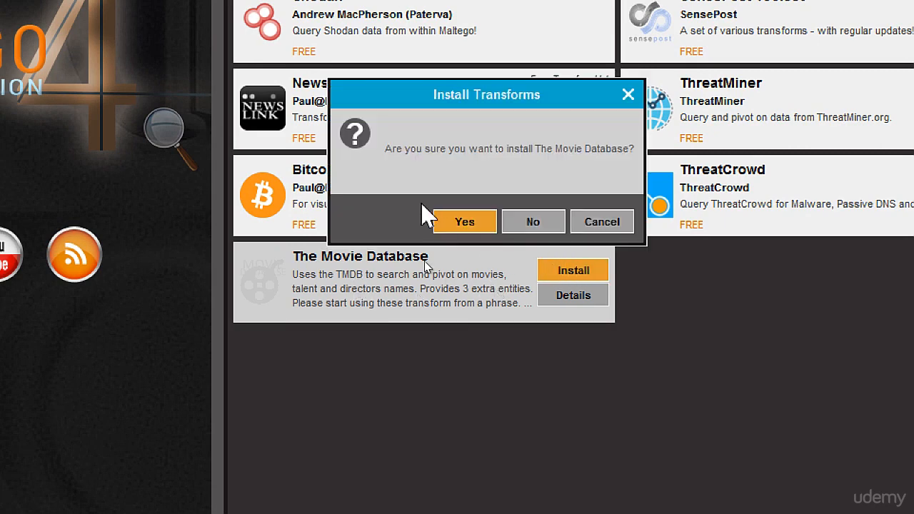
click(442, 219)
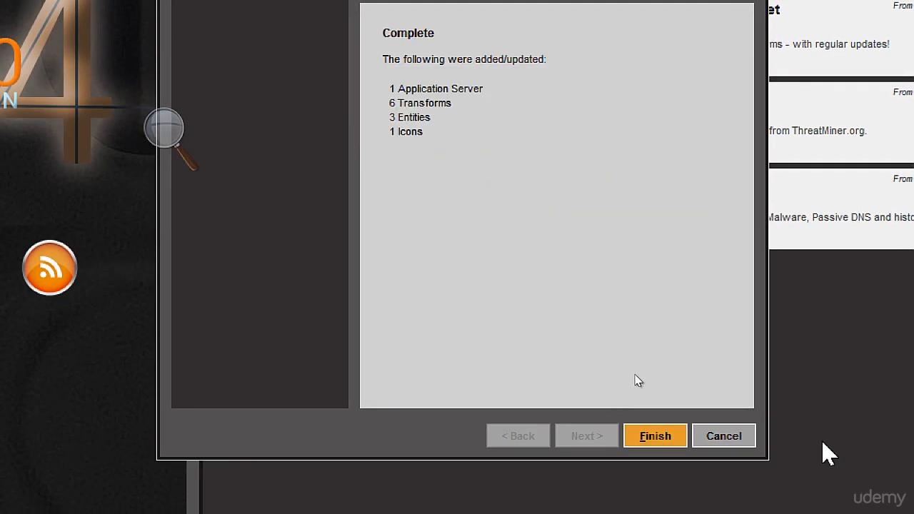
click(651, 437)
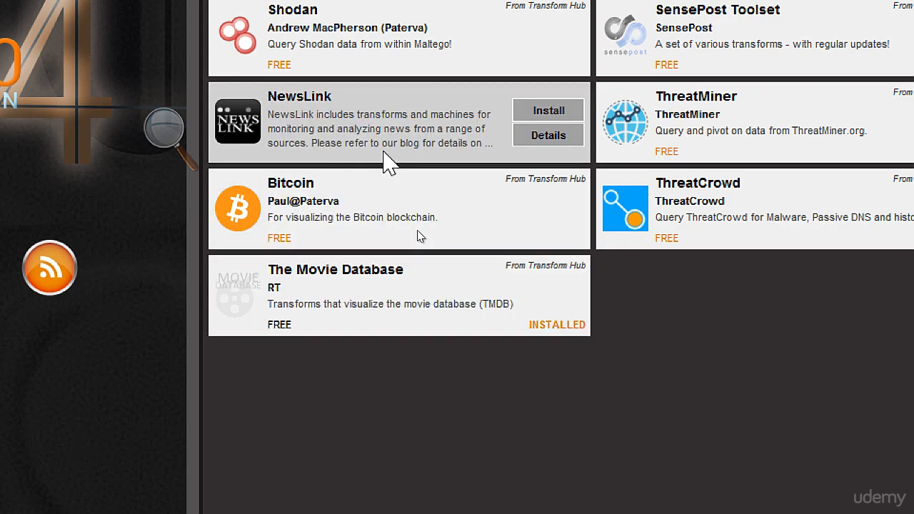
Step: Update the installed transforms from the Transform Hub
scroll(464, 229, up, 3)
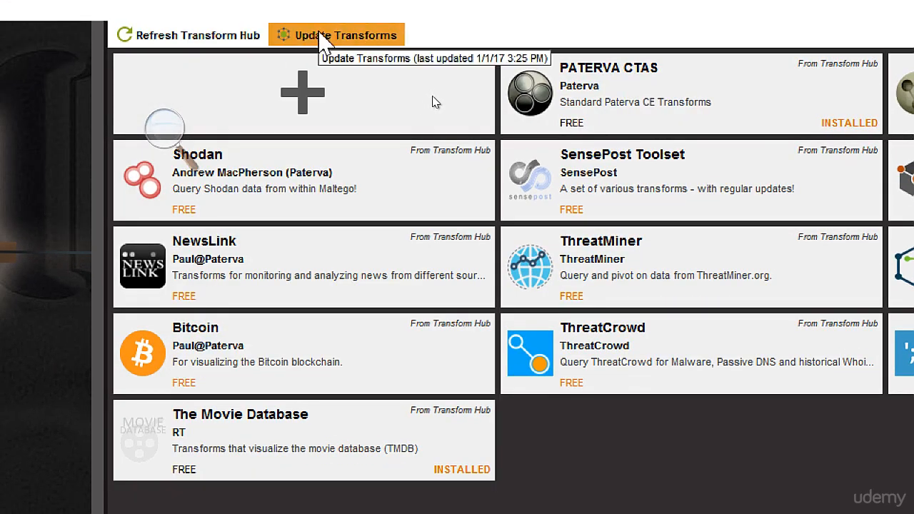
click(319, 35)
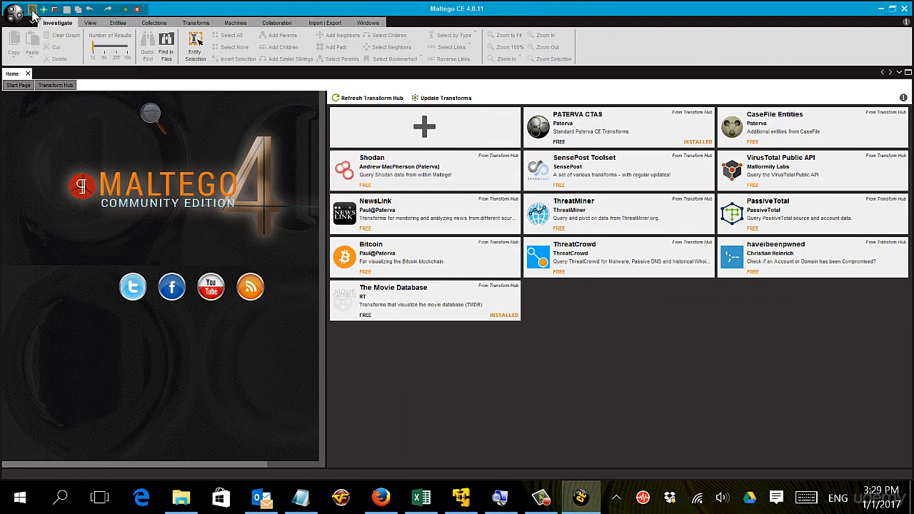
Step: Create a new graph and place a Domain entity and, to its right, a URL entity from the Infrastructure category
click(31, 9)
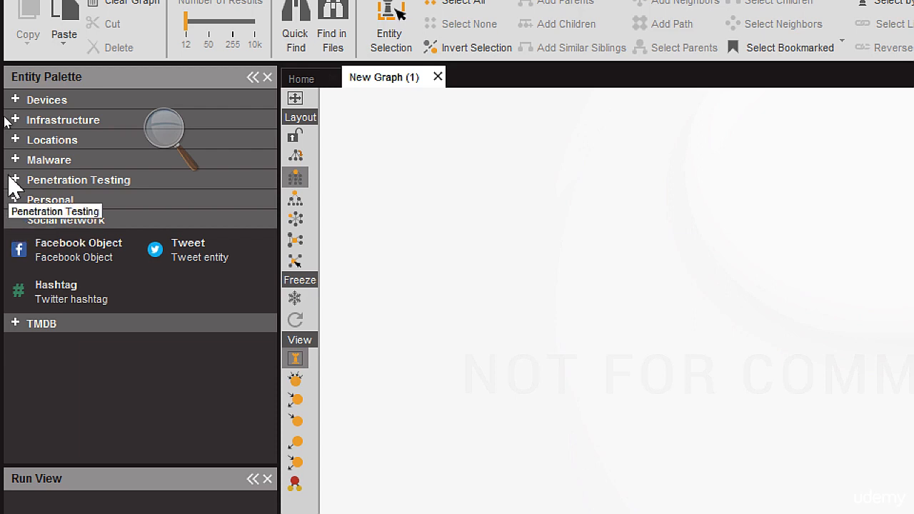
click(11, 114)
click(11, 116)
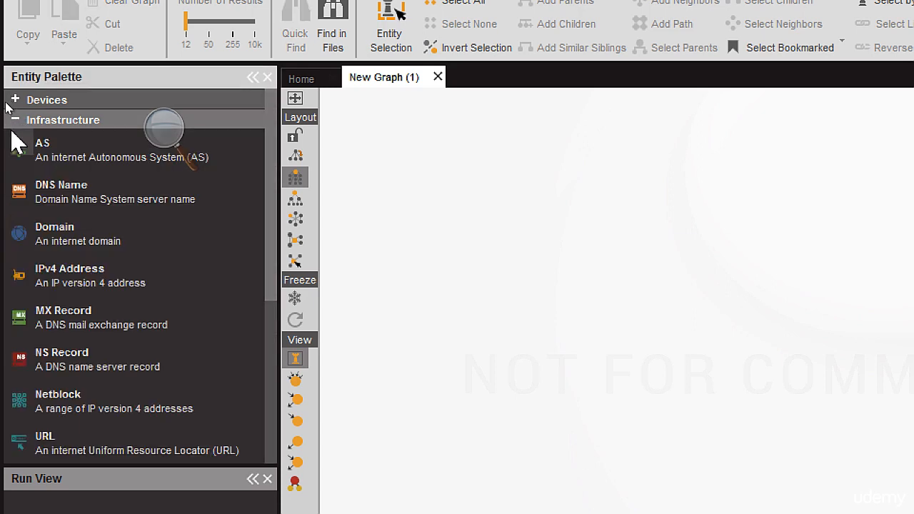
drag(21, 239, 453, 178)
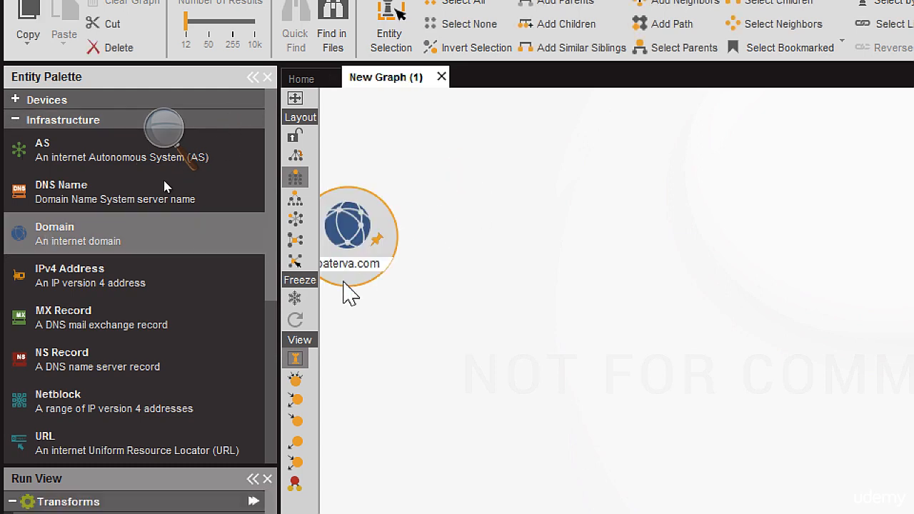
click(344, 243)
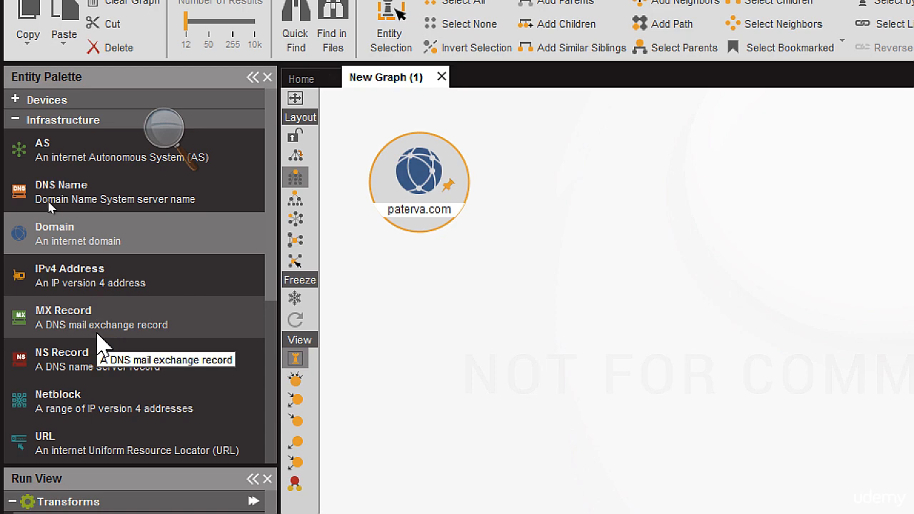
scroll(100, 347, down, 1)
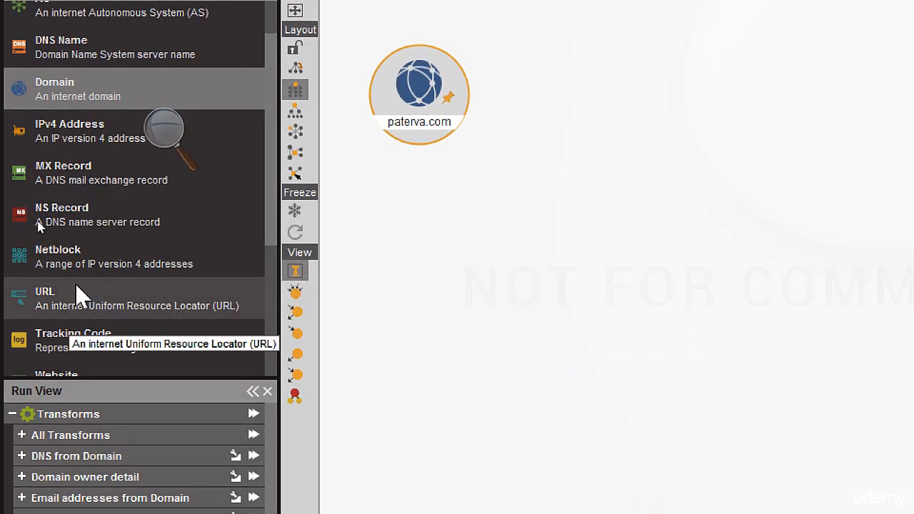
drag(76, 293, 696, 114)
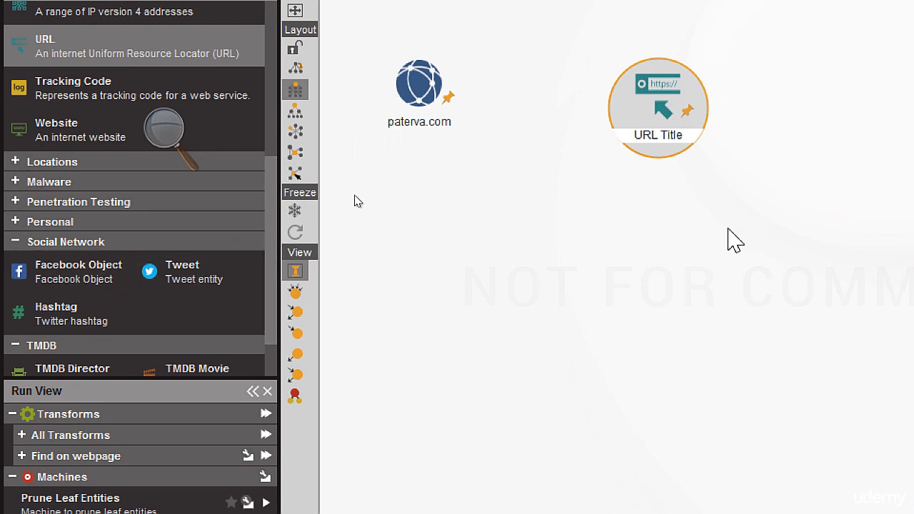
Step: Add Person, Phone Number and Email Address entities from the Personal category below the domain and URL entities
click(5, 157)
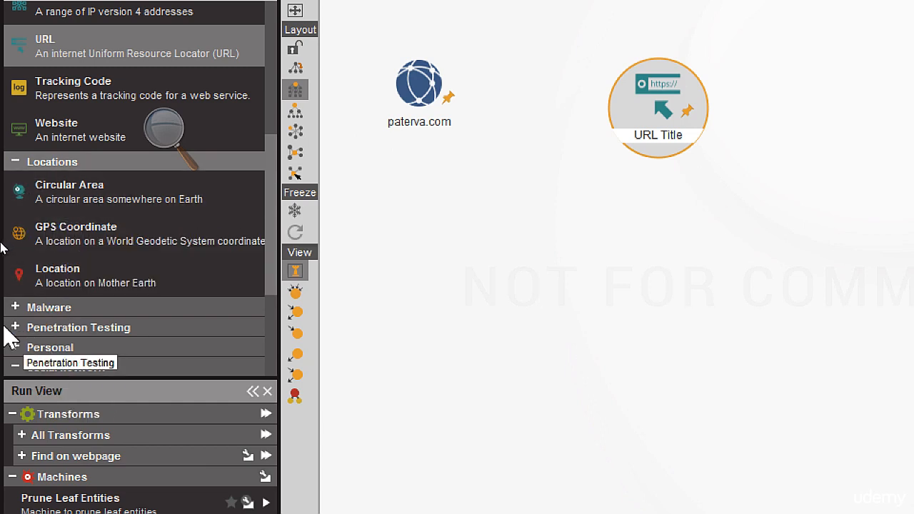
click(15, 348)
scroll(21, 300, down, 3)
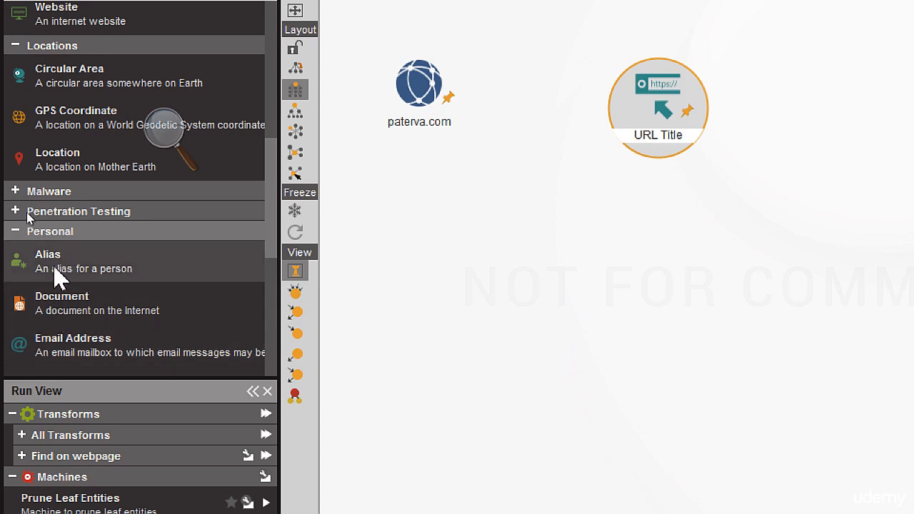
scroll(61, 272, down, 3)
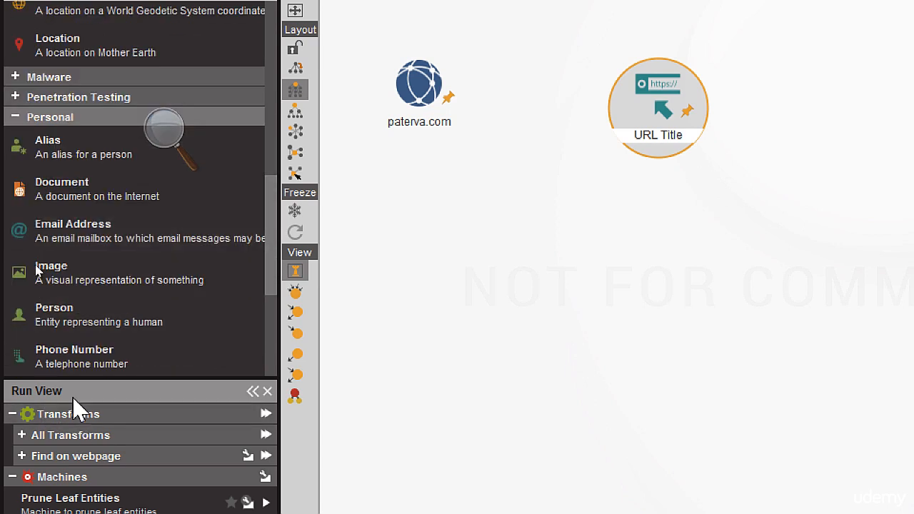
drag(69, 321, 541, 321)
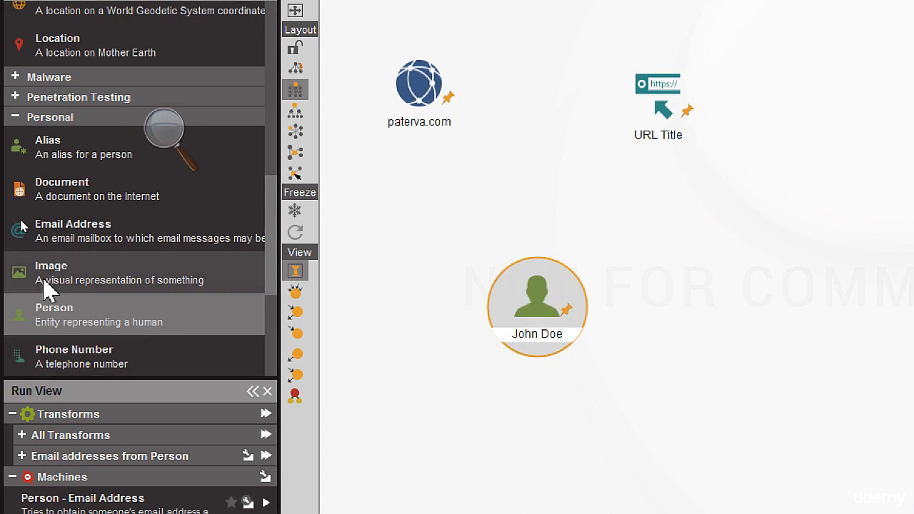
drag(57, 361, 747, 226)
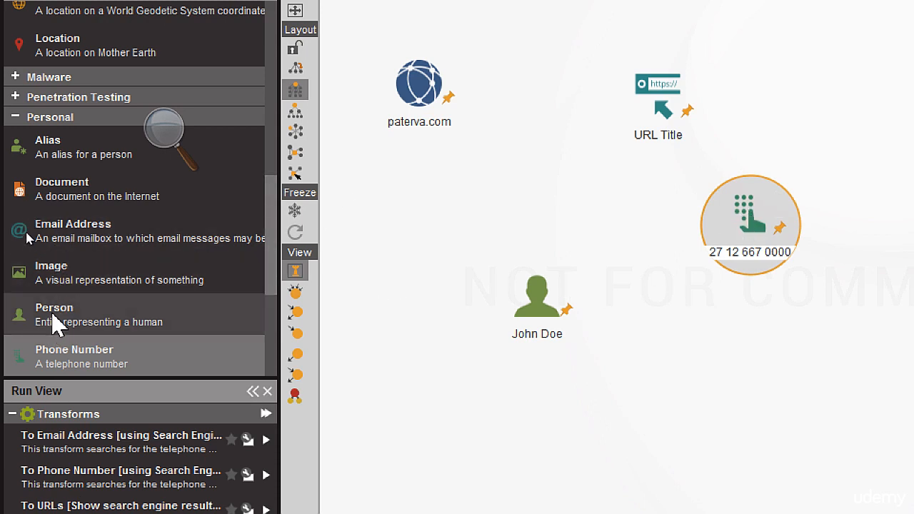
drag(84, 223, 690, 393)
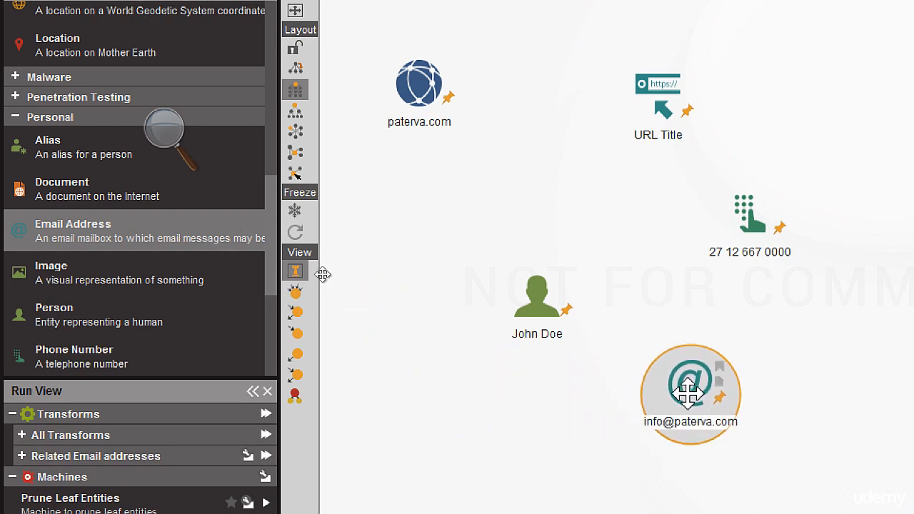
scroll(50, 241, down, 3)
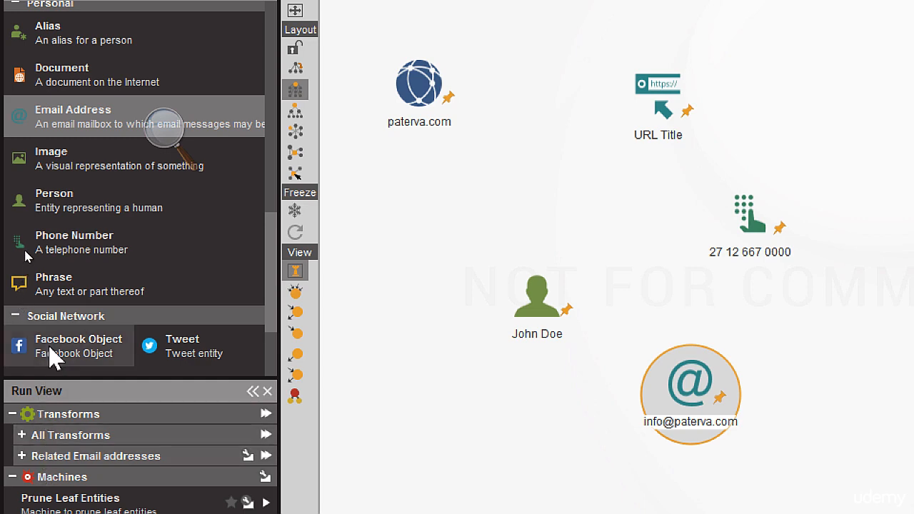
scroll(57, 348, down, 2)
scroll(43, 353, down, 2)
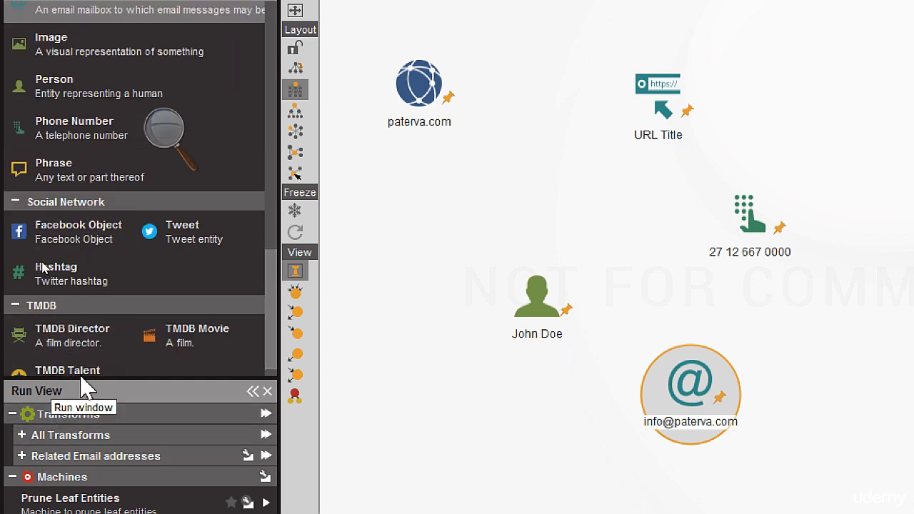
scroll(97, 339, down, 1)
scroll(95, 330, up, 5)
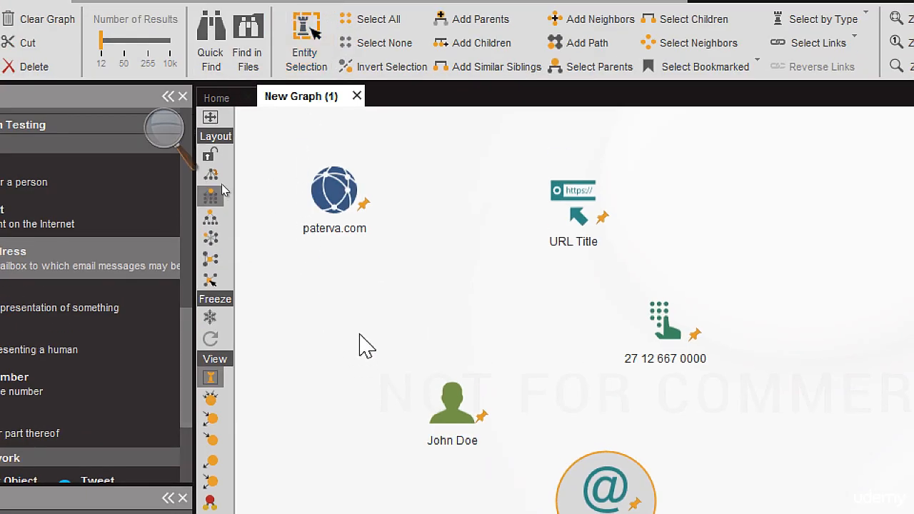
Step: Rename the domain entity on the graph to hsbc.com
click(345, 245)
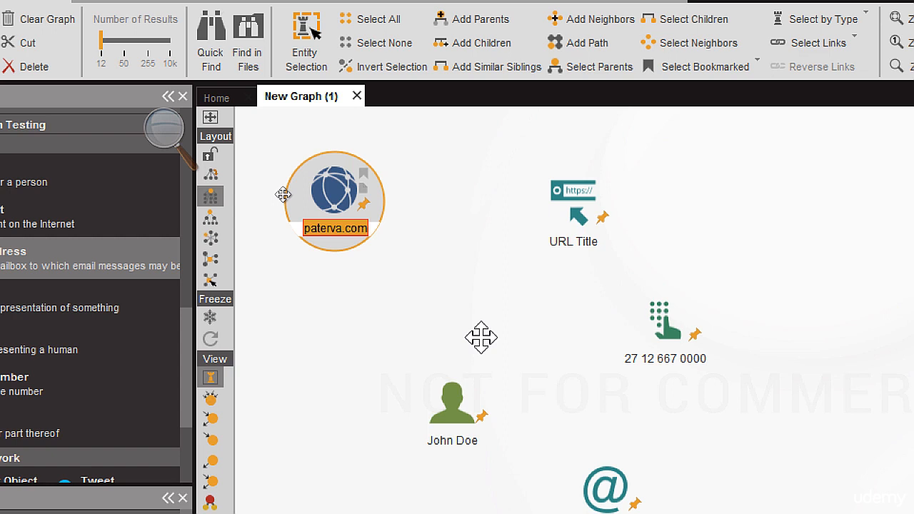
text(hsbc)
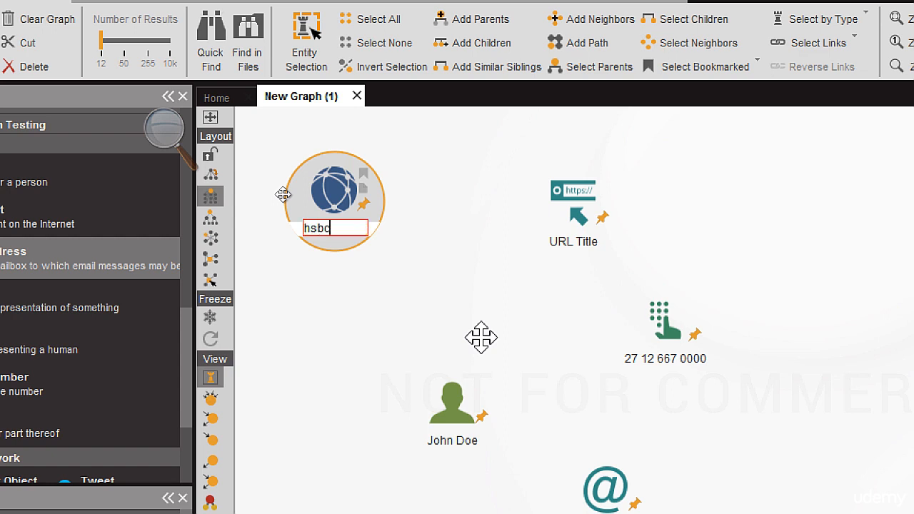
text(.com)
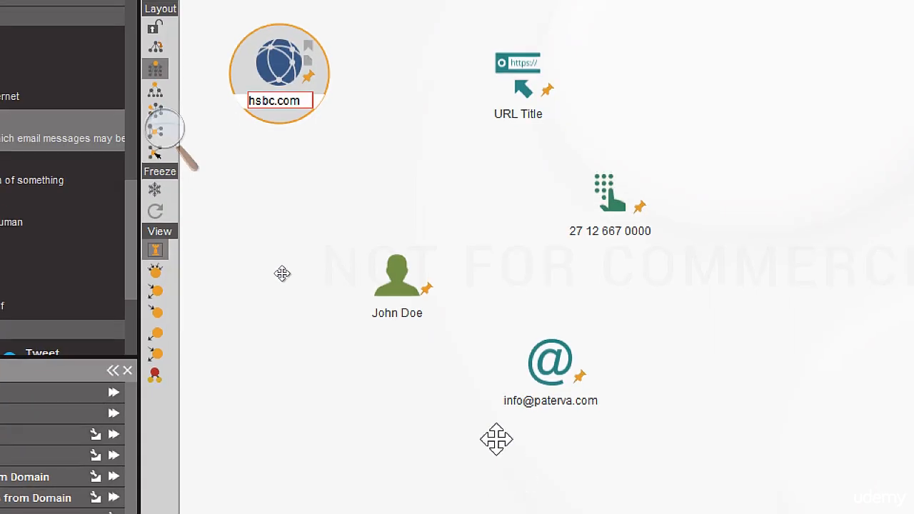
click(466, 416)
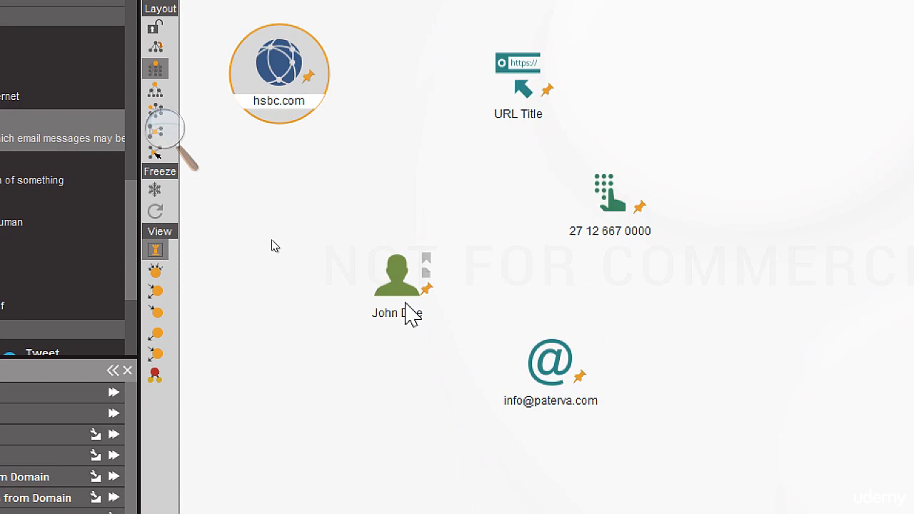
Step: Rename the person entity on the graph to Bill Gates
click(403, 314)
click(399, 313)
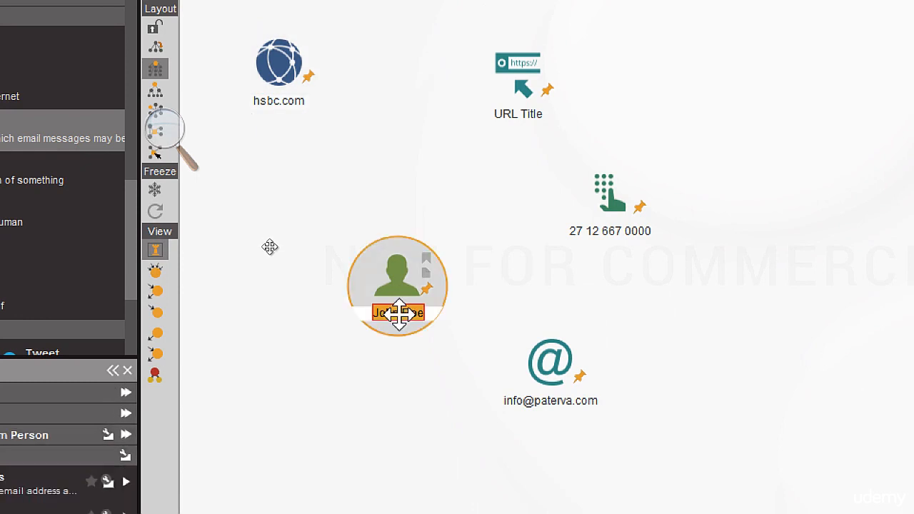
text(Bill Gat)
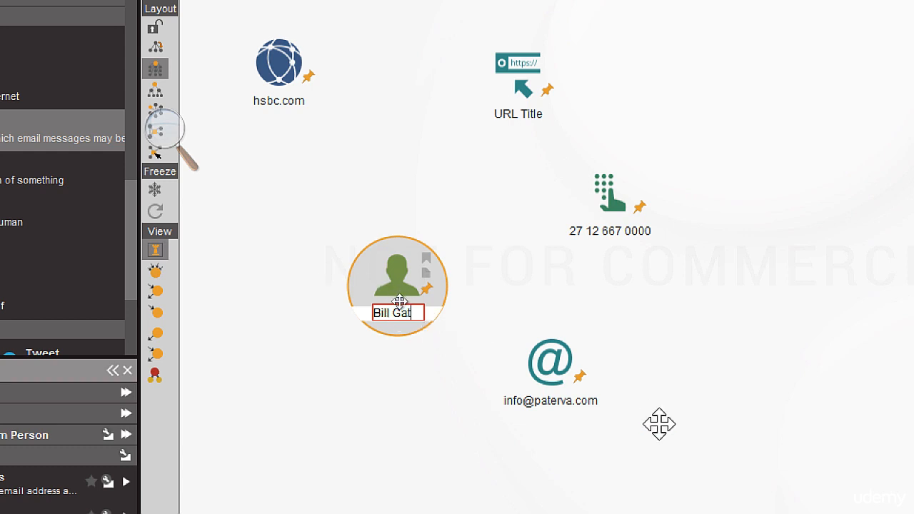
text(es)
key(Return)
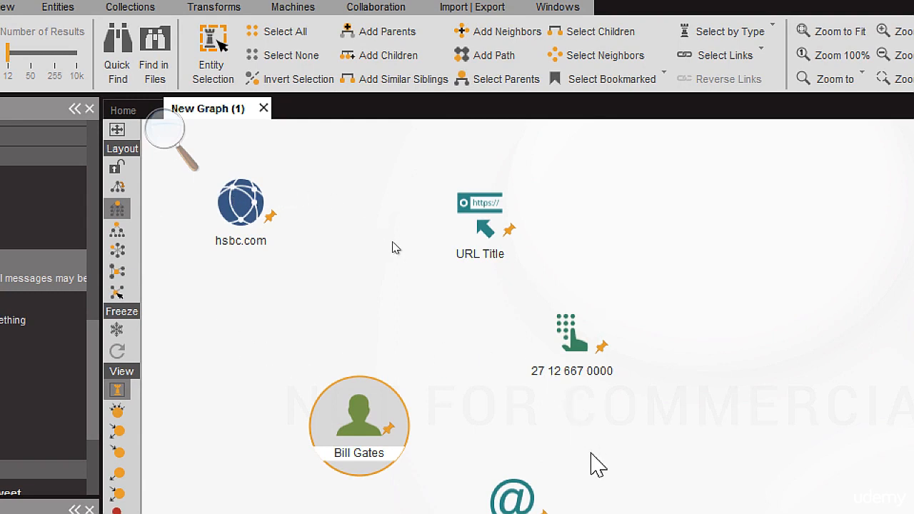
Step: Run the To Email address [From whois info] transform on the hsbc.com domain entity
right_click(230, 202)
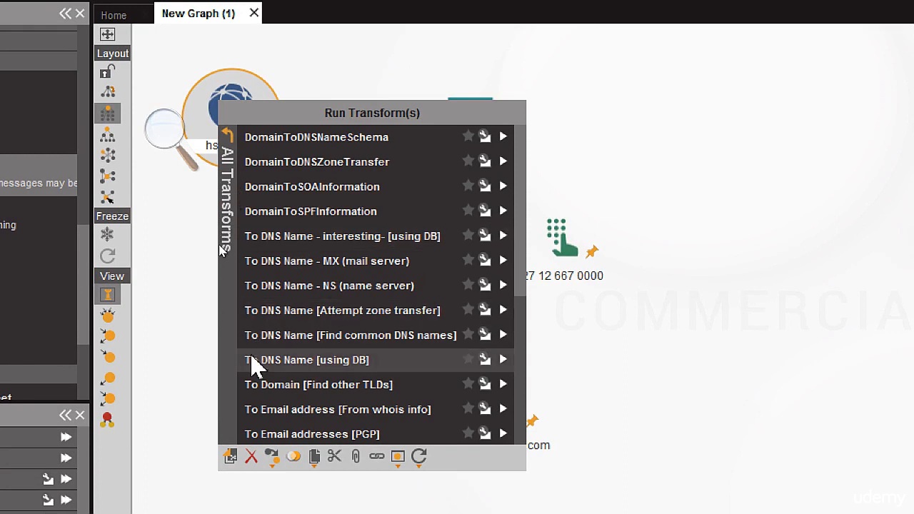
click(283, 413)
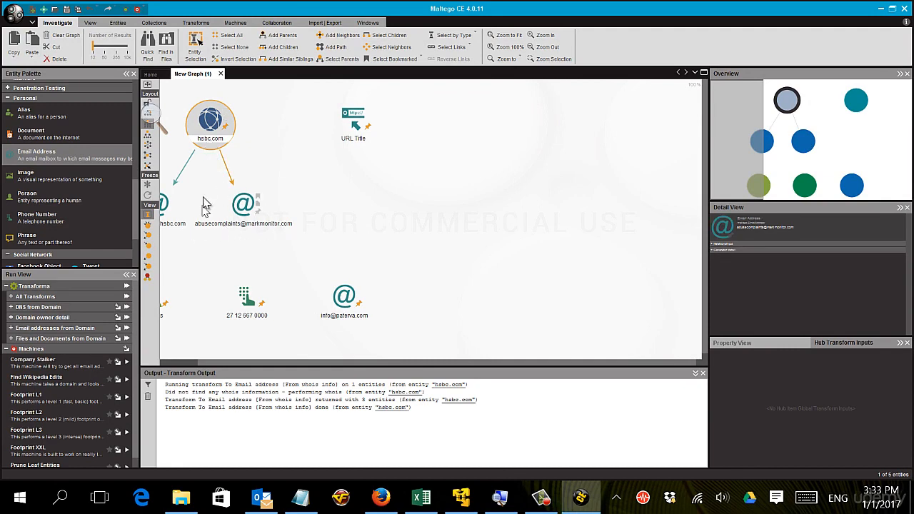
Step: Run the To Email addresses [PGP] transform on the hsbc.com domain entity
right_click(202, 140)
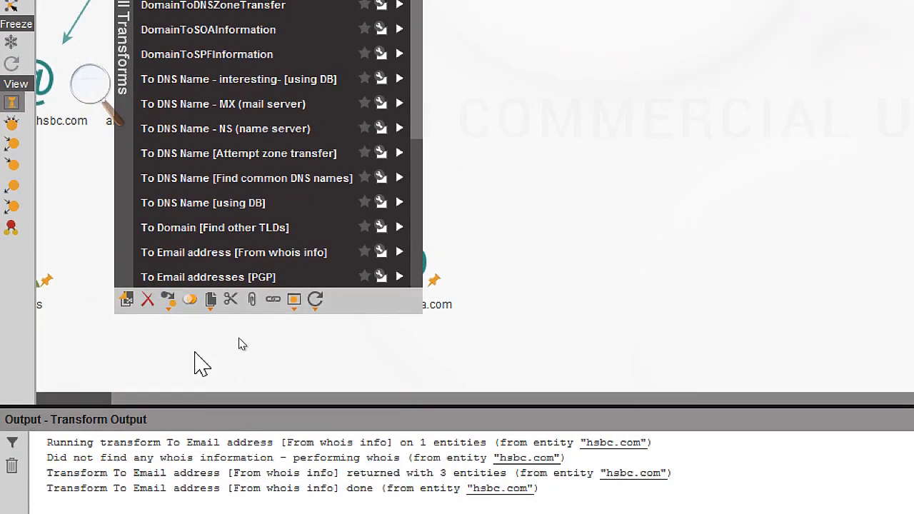
click(162, 277)
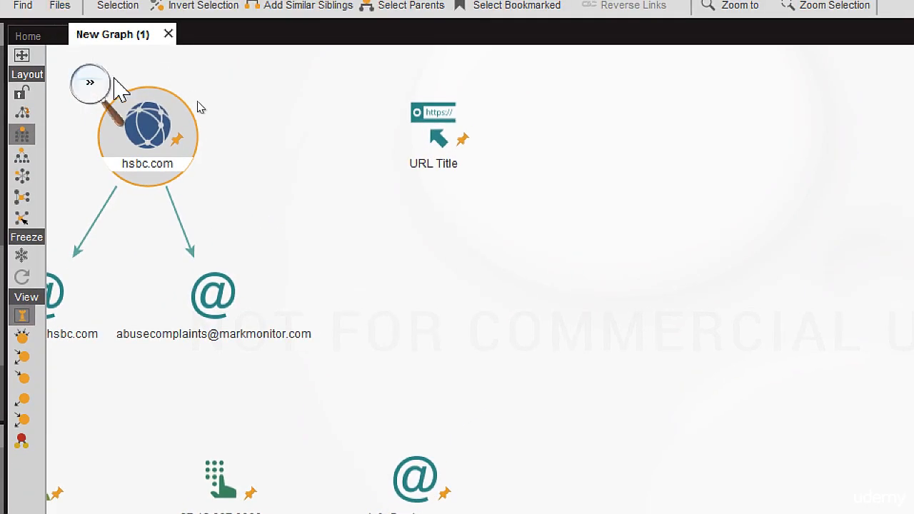
Step: Run the To Phone Numbers [using Search Engine] transform on the hsbc.com domain entity
right_click(155, 132)
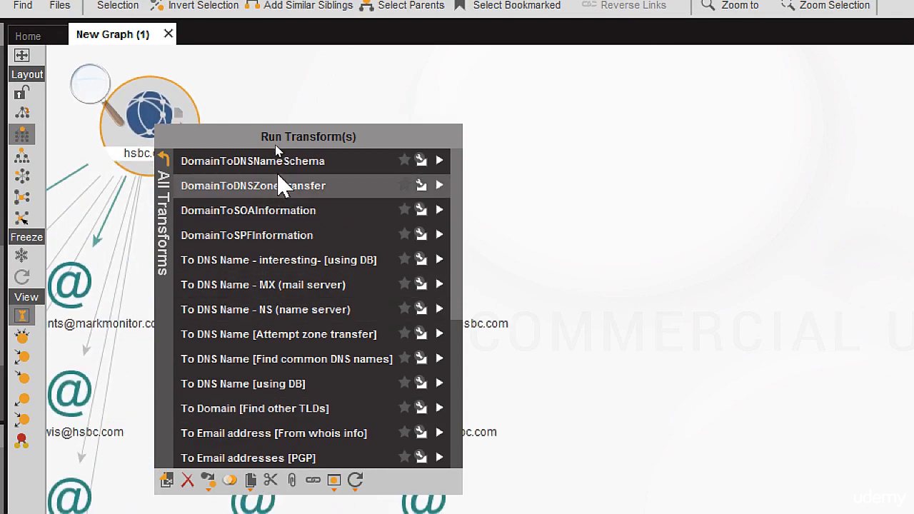
scroll(300, 193, down, 4)
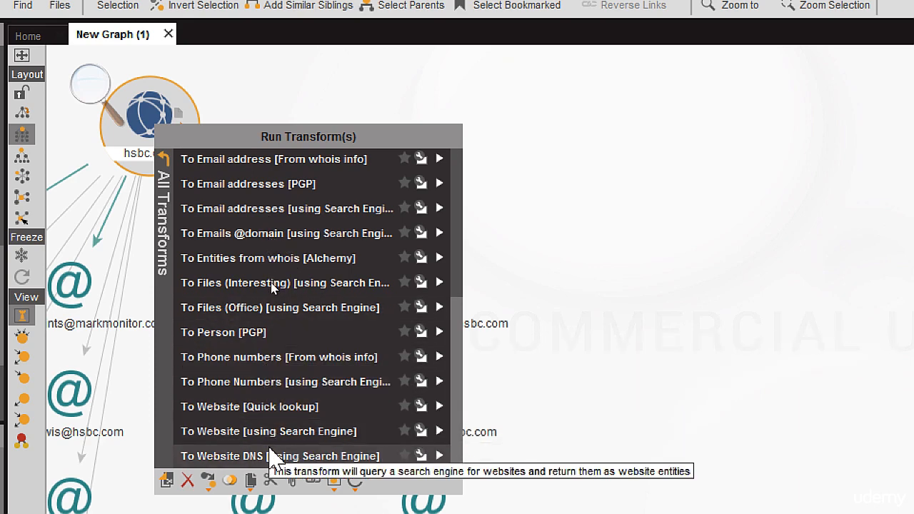
click(243, 379)
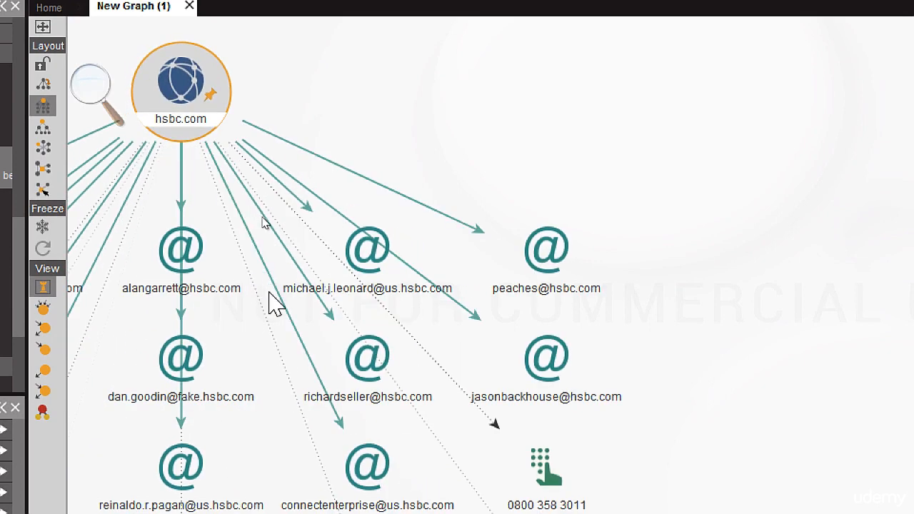
Step: Select two of the email address entities in the row below hsbc.com to inspect them
click(364, 253)
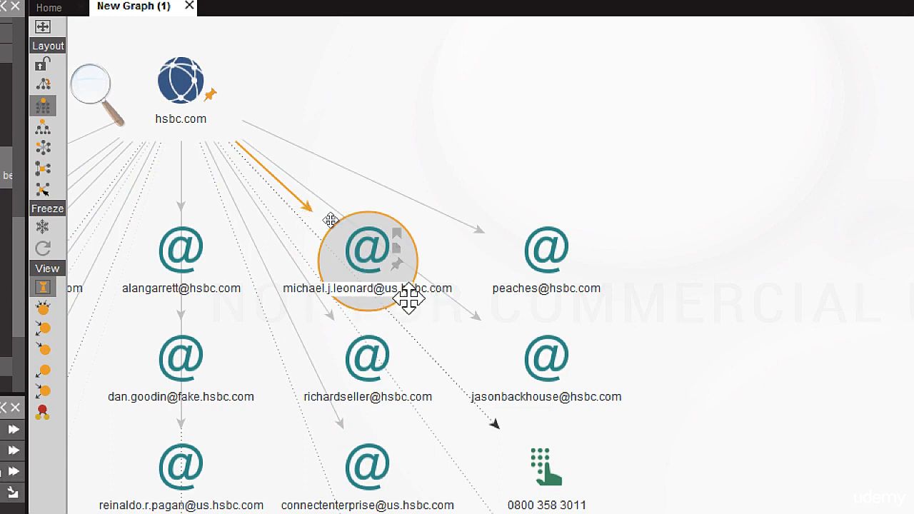
click(545, 251)
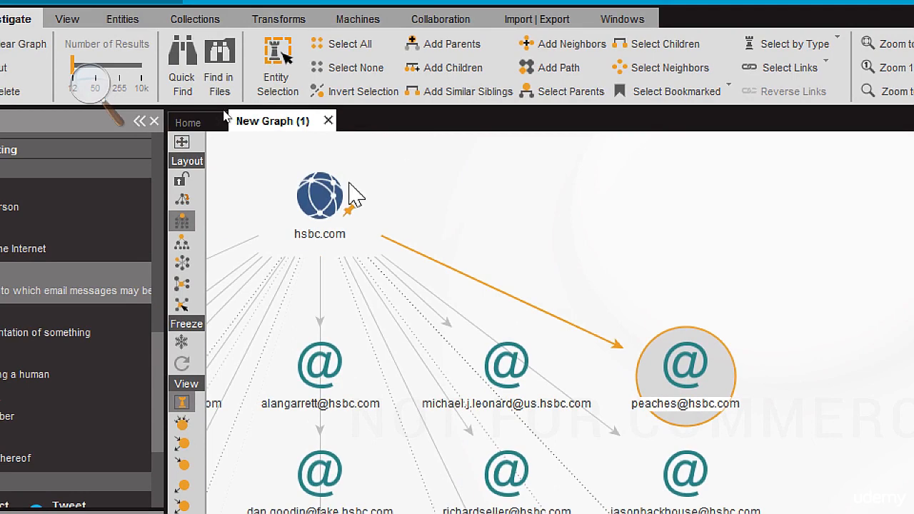
Step: Review the full list of transforms available for the hsbc.com domain entity, from the DNS to the website transforms, without running any
right_click(314, 206)
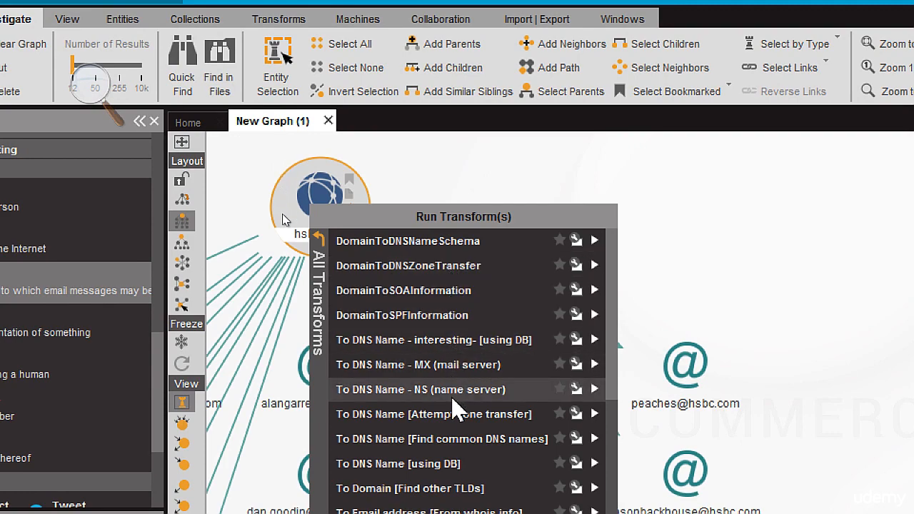
scroll(465, 418, down, 1)
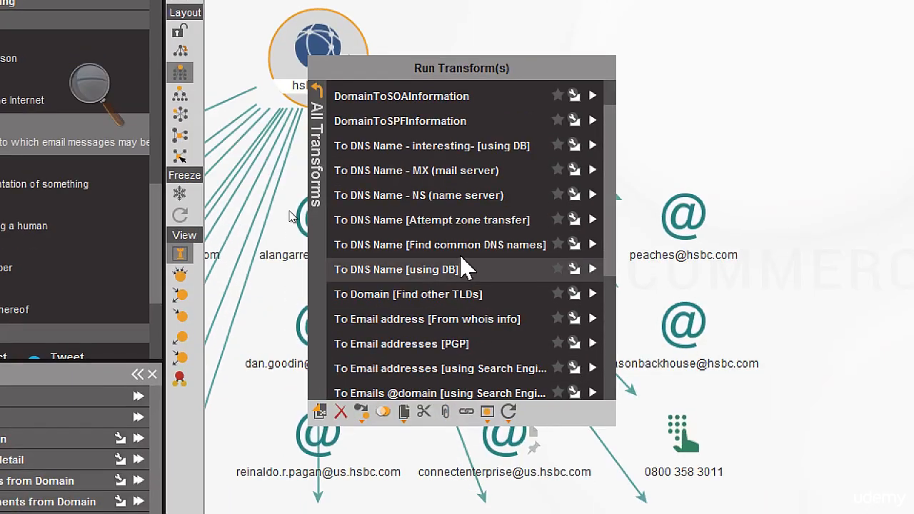
scroll(465, 268, down, 3)
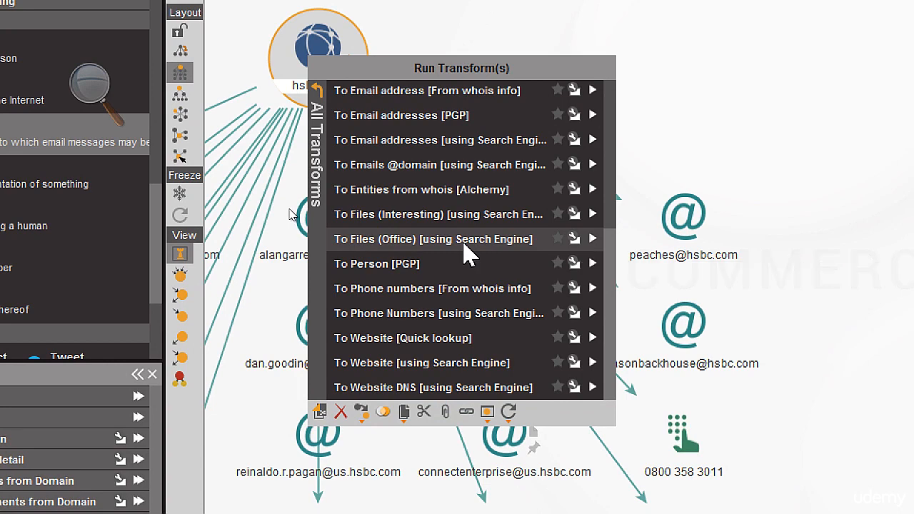
scroll(465, 243, up, 2)
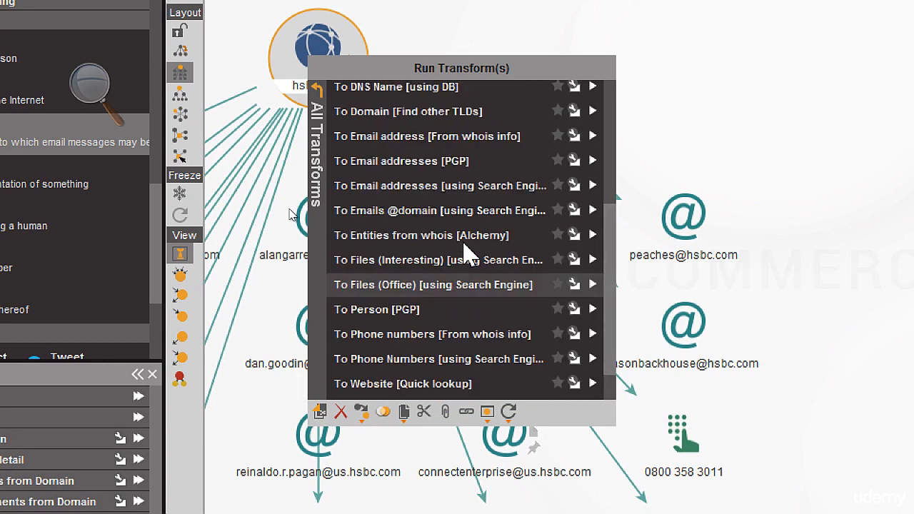
scroll(465, 250, up, 5)
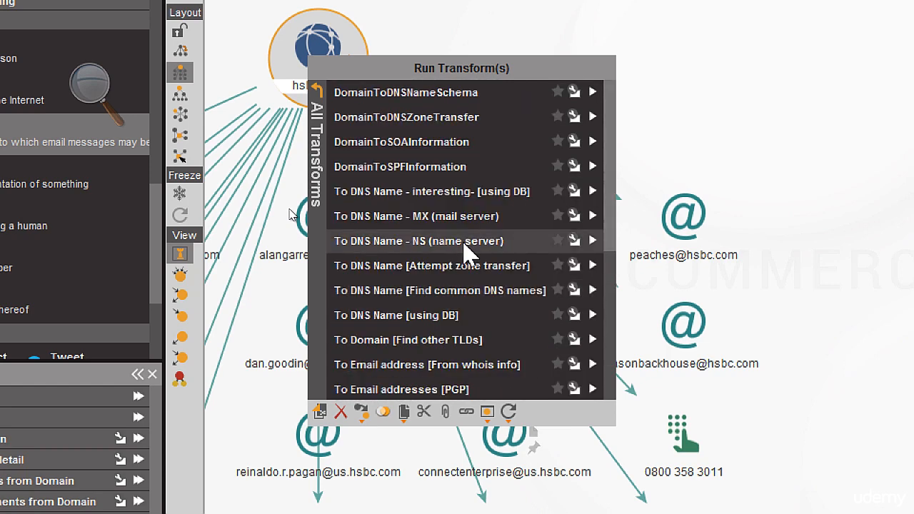
scroll(465, 251, down, 6)
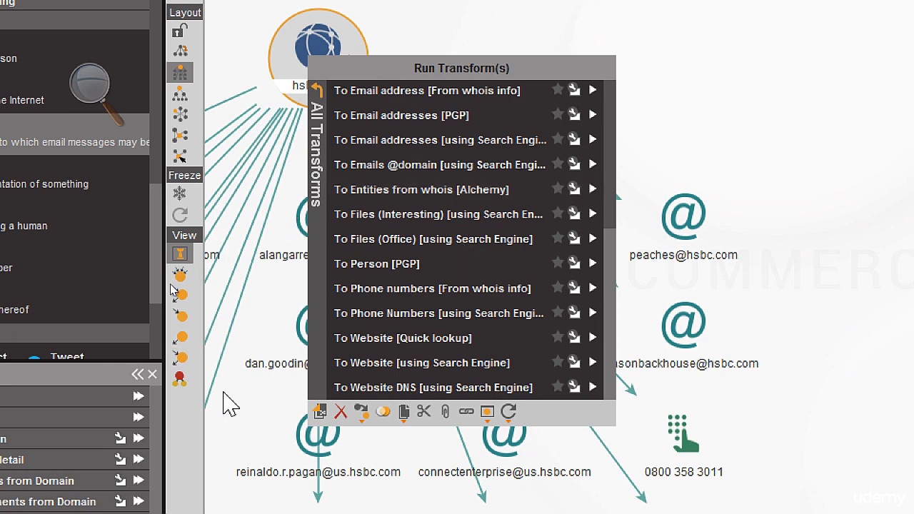
click(230, 404)
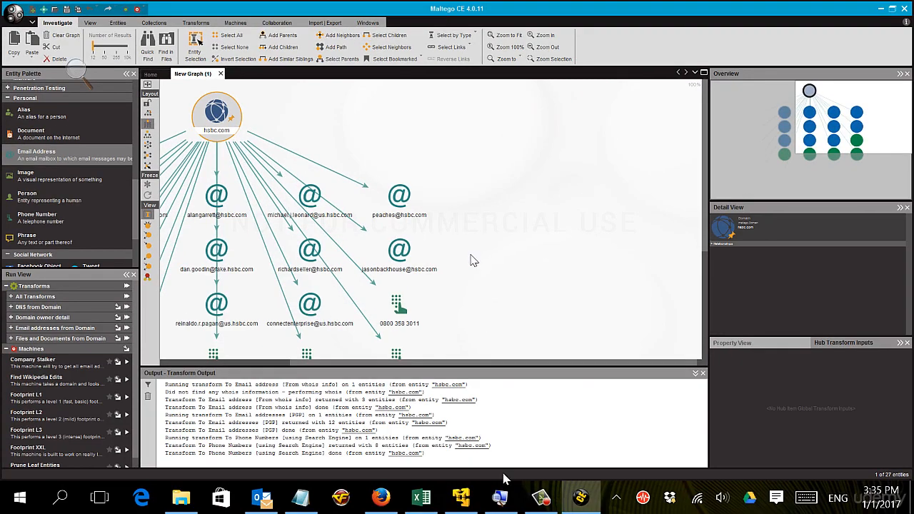
click(541, 498)
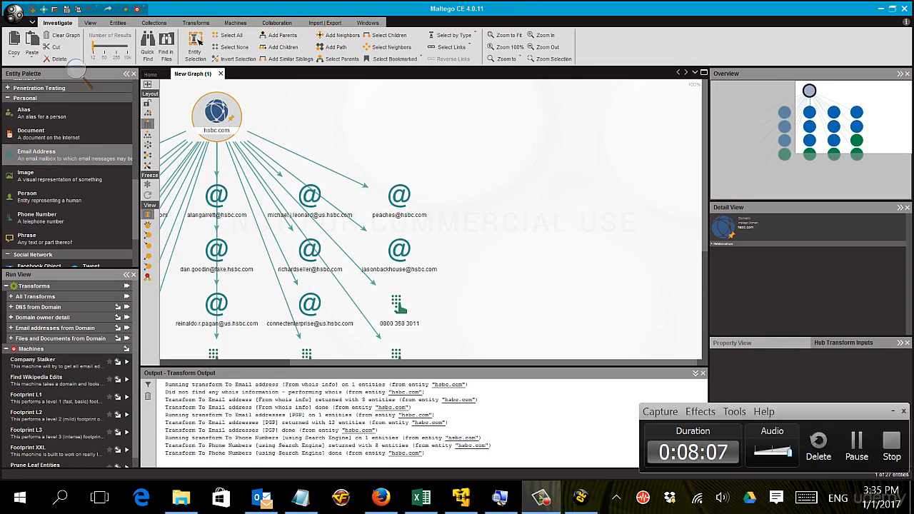
click(891, 447)
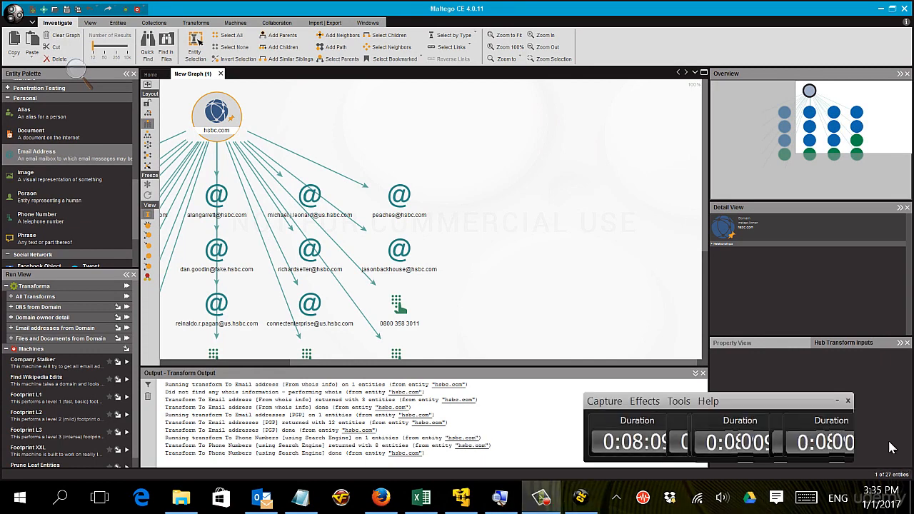